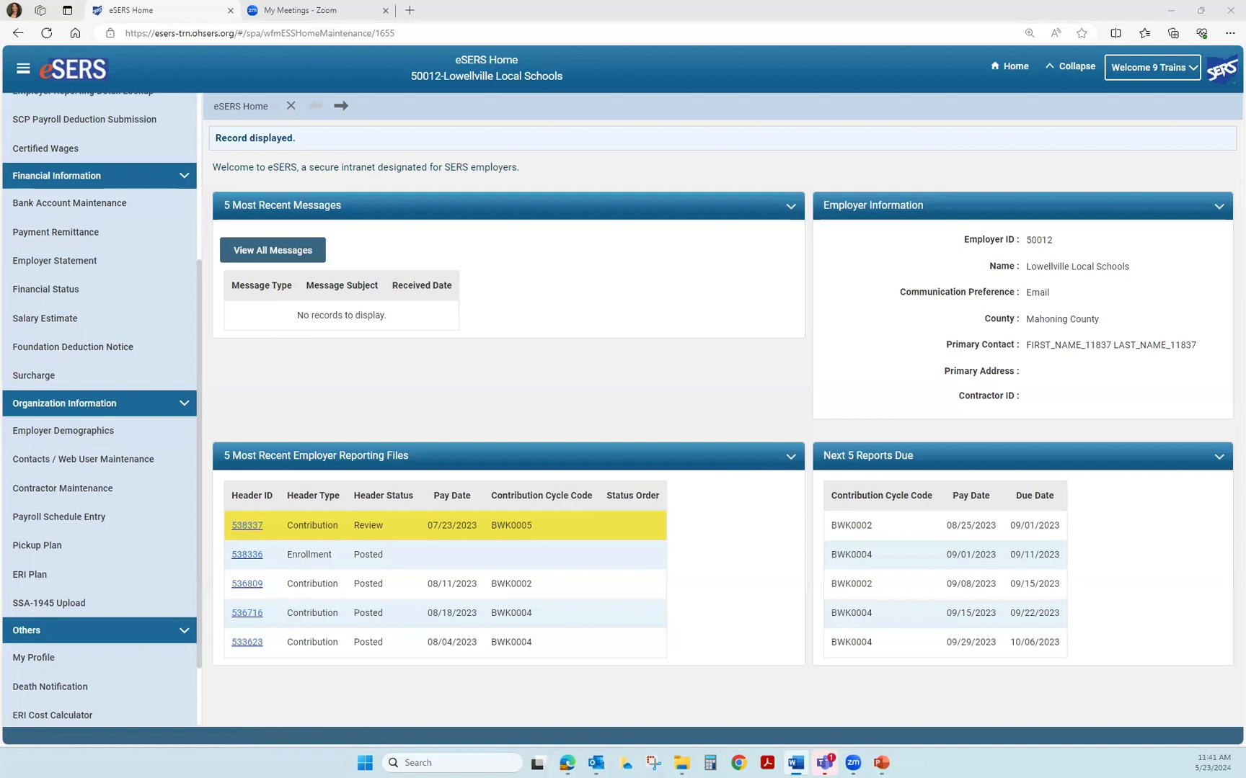
- Create a new Custodial contractor named Super Cleaning with effective date 05/23/2024
{"action": "left_click", "coordinate": [78, 495]}
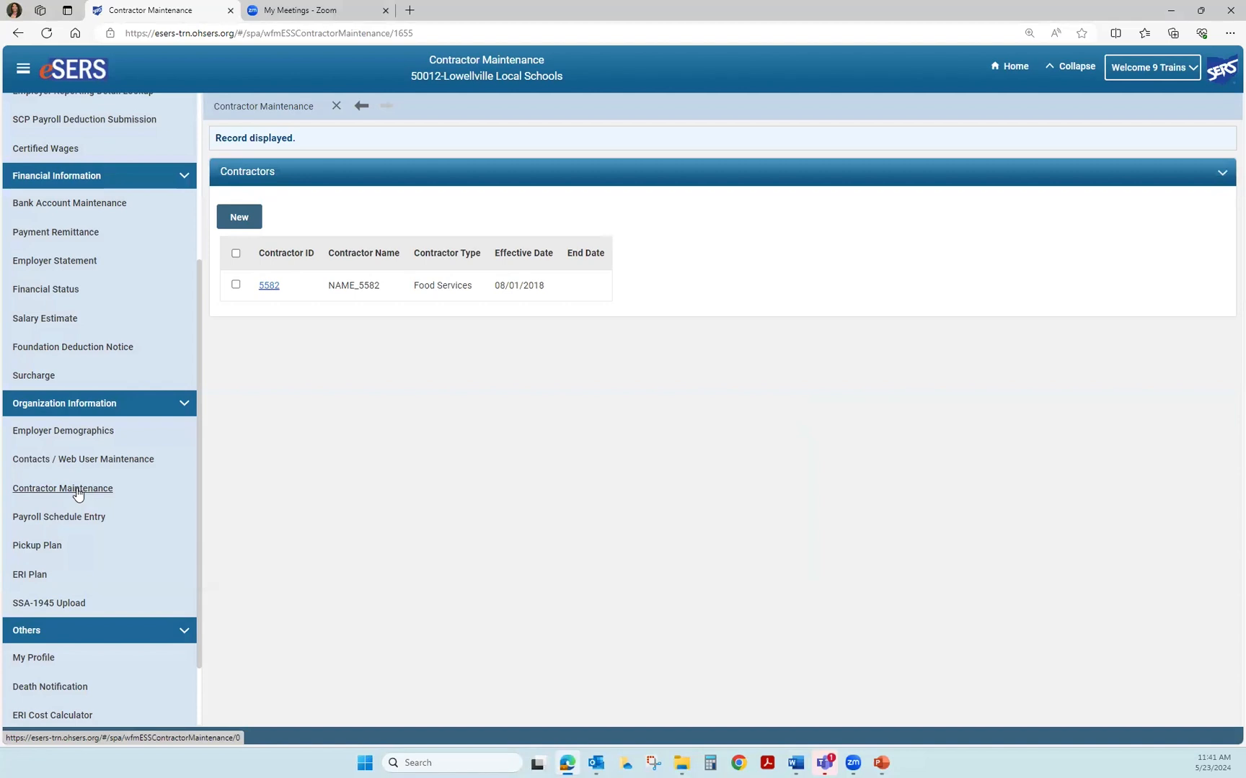
{"action": "left_click", "coordinate": [239, 215]}
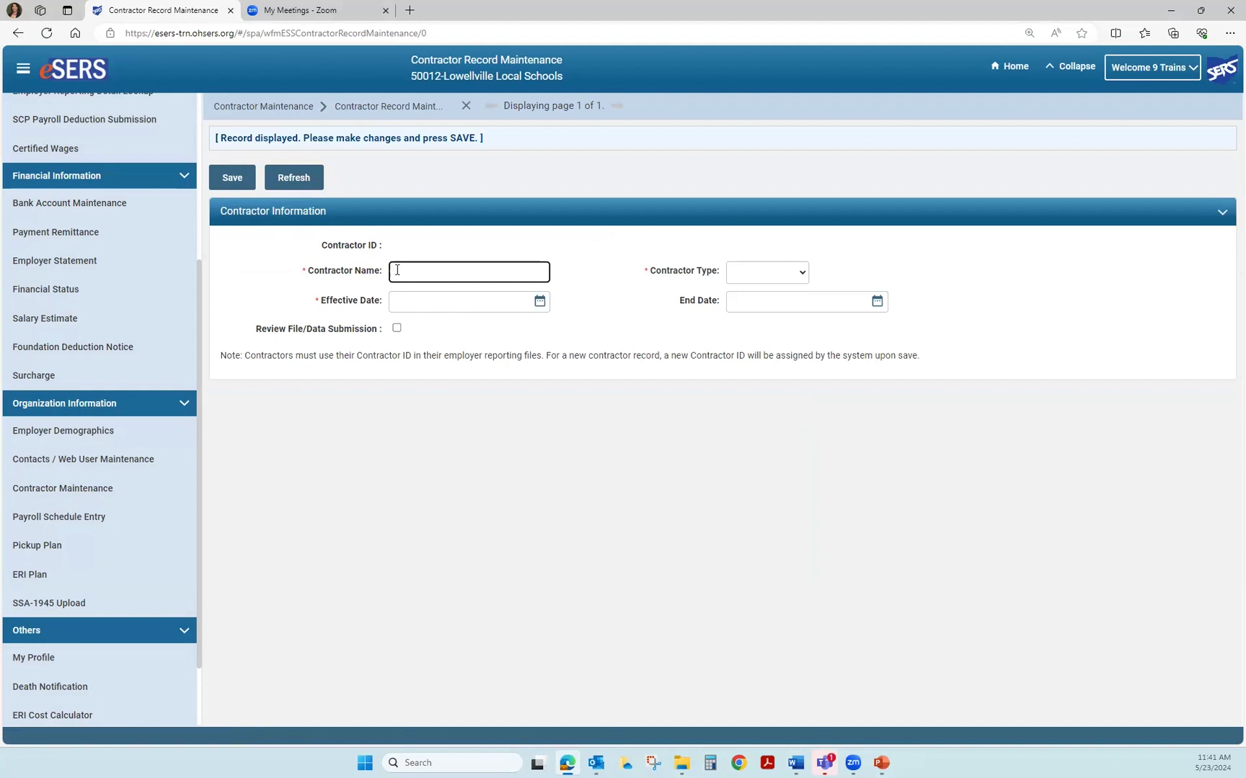
{"action": "type", "text": "Super Cleaning"}
{"action": "left_click", "coordinate": [770, 274]}
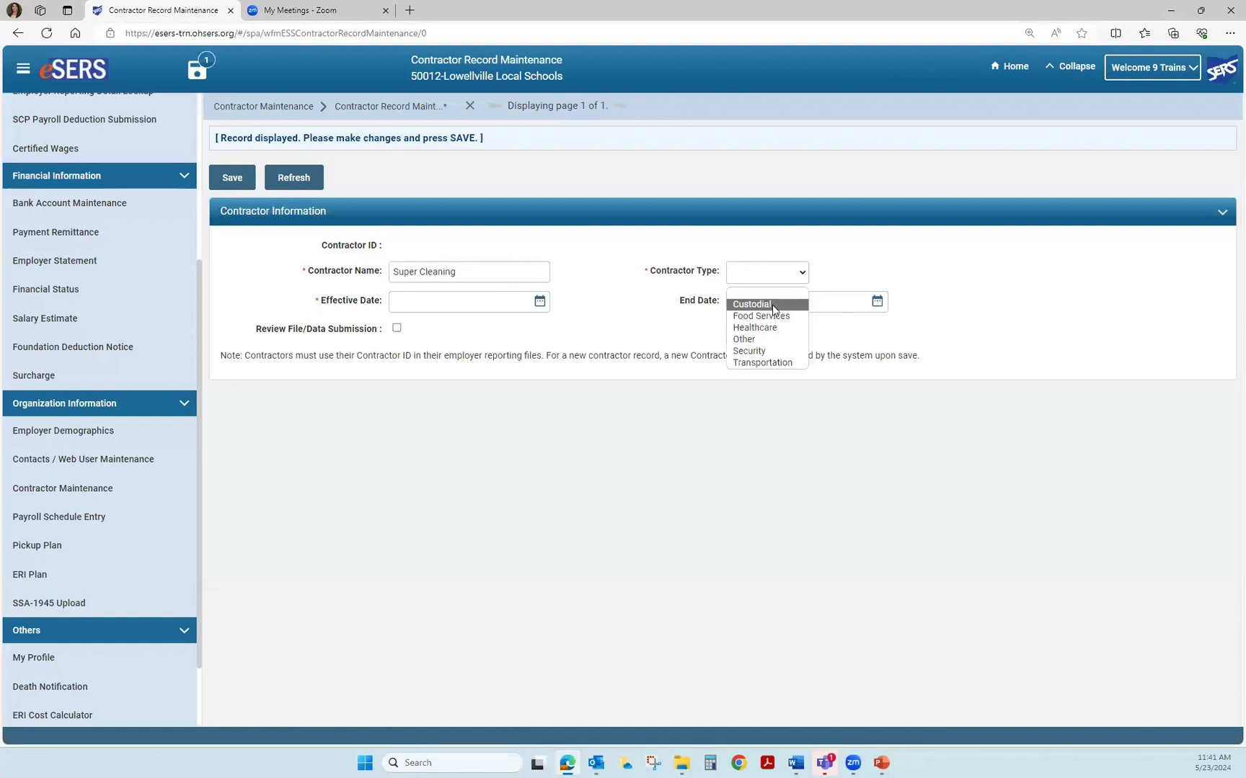
{"action": "left_click", "coordinate": [772, 305]}
{"action": "left_click", "coordinate": [412, 298]}
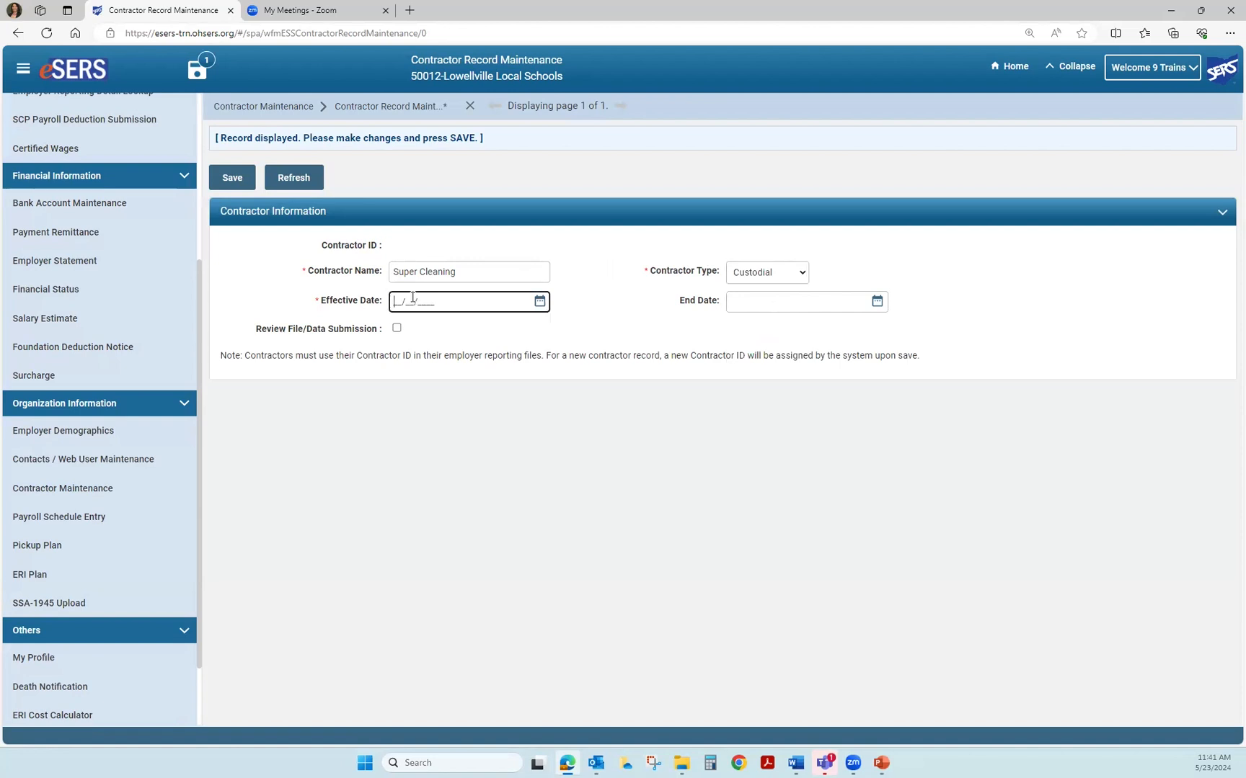
{"action": "type", "text": "05/23/2024"}
- Save the Super Cleaning contractor record so it receives Contractor ID 5977
{"action": "left_click", "coordinate": [228, 176]}
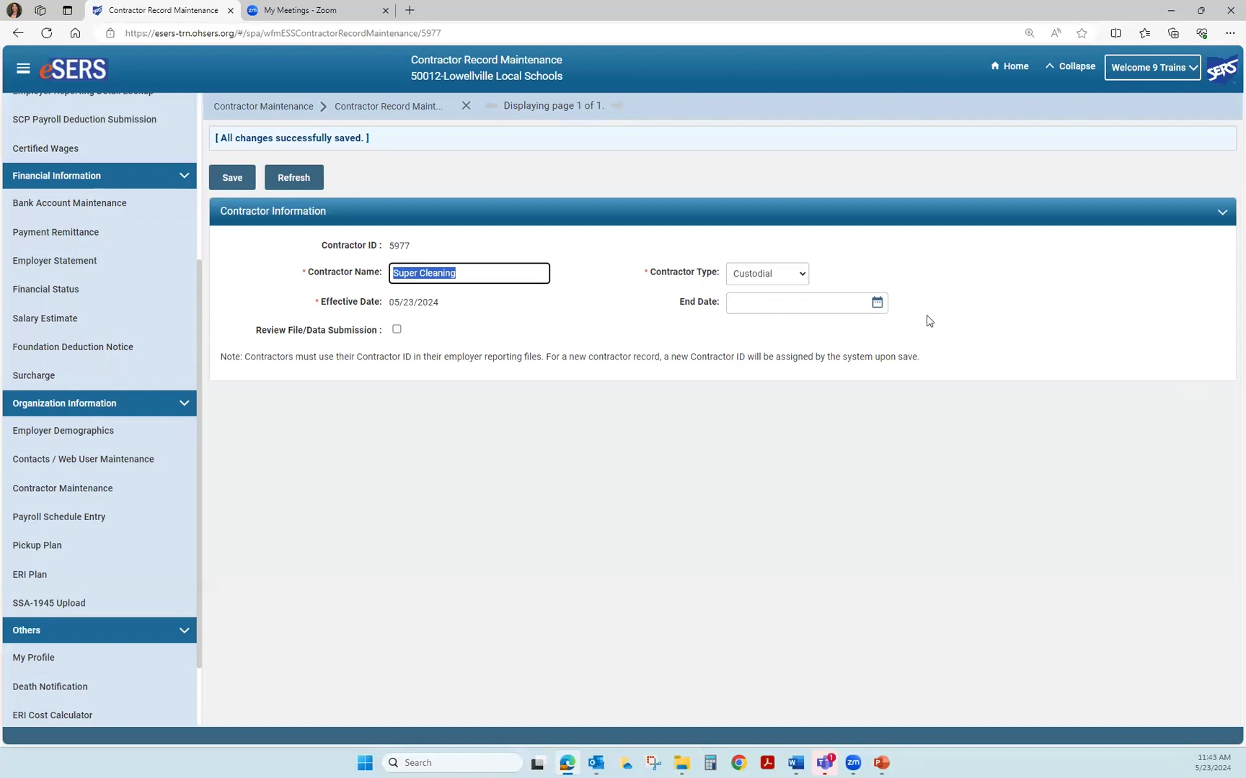
- Enter 05/30/2024 as the Super Cleaning contractor's end date
{"action": "left_click", "coordinate": [750, 302]}
{"action": "type", "text": "05/30/2024"}
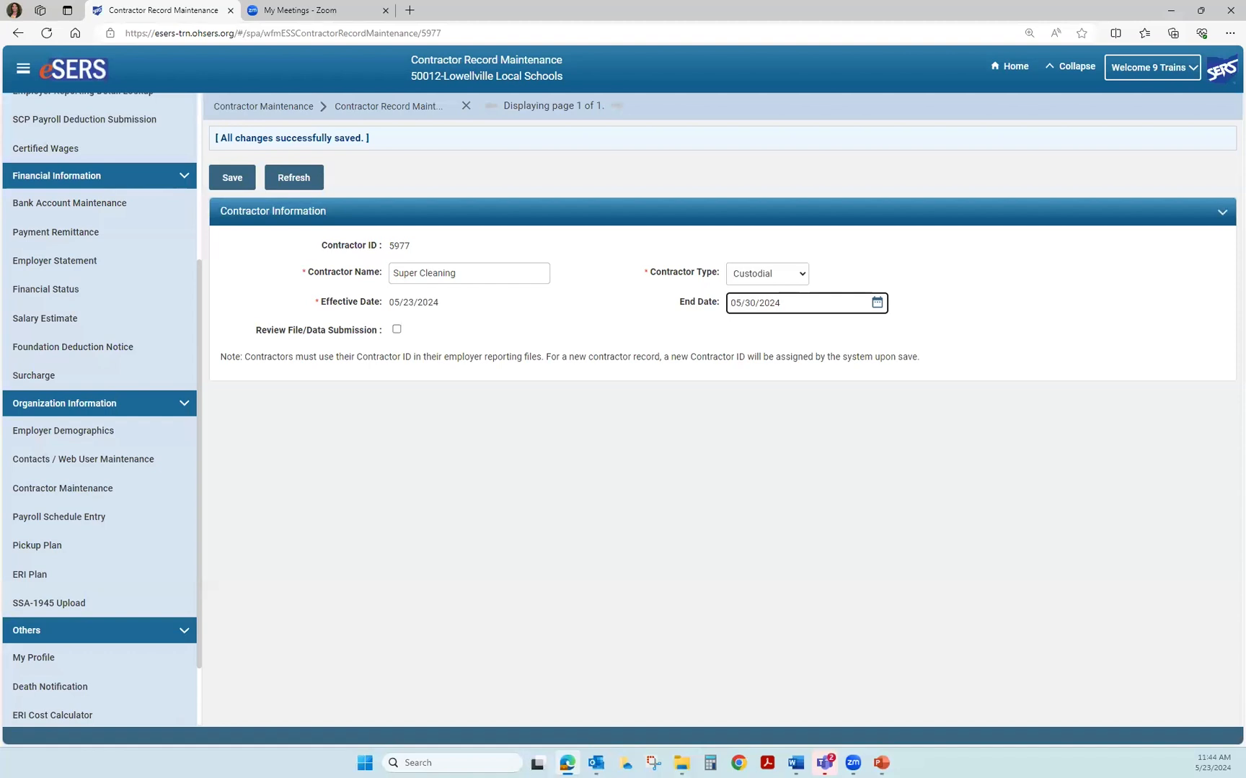
- Start a new contact with the contact's first and last name, job title Payroll, contractor Super Cleaning
{"action": "left_click", "coordinate": [90, 464]}
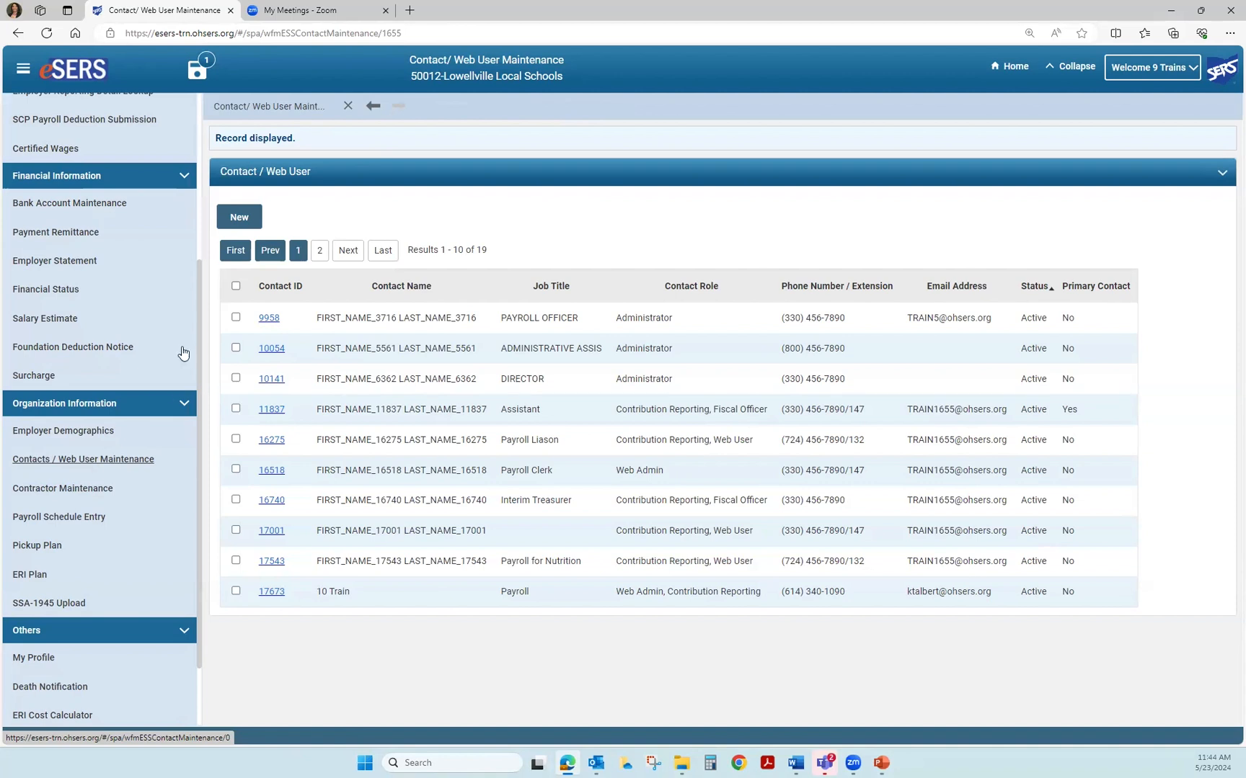
{"action": "left_click", "coordinate": [245, 225]}
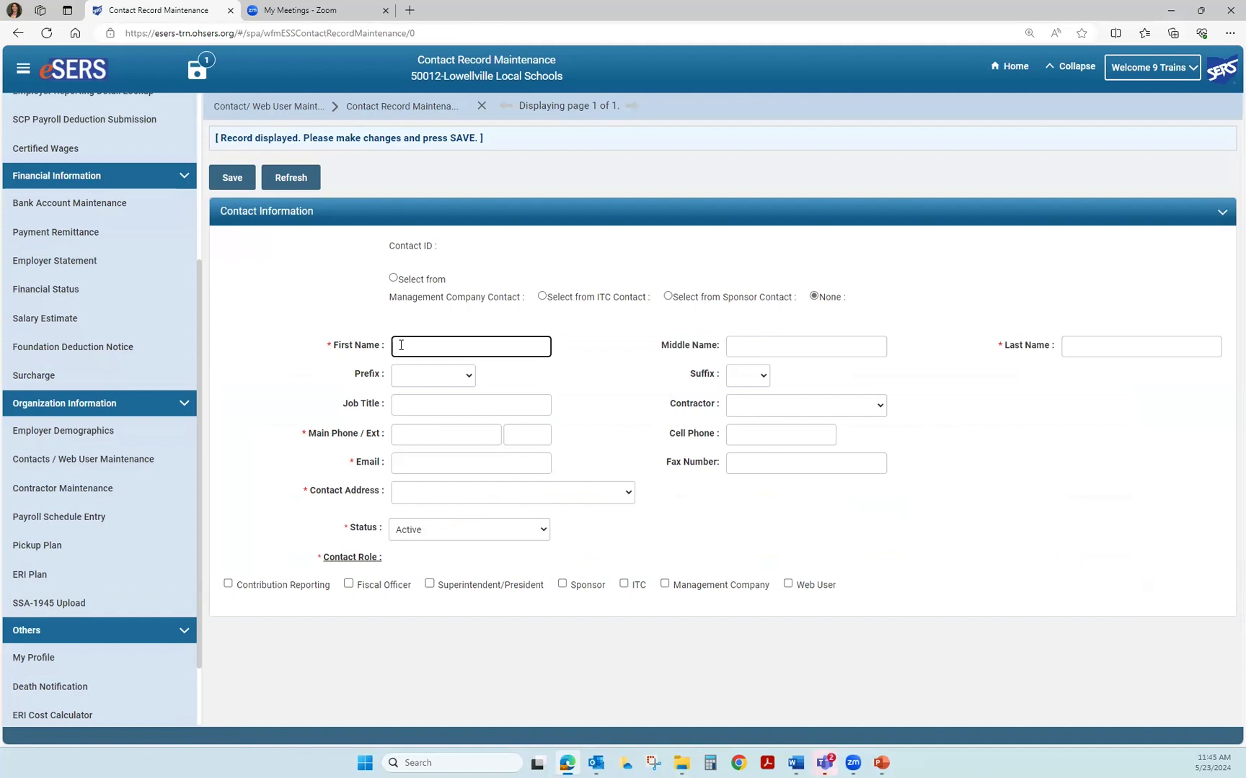
{"action": "key", "text": "Tab"}
{"action": "key", "text": "Tab"}
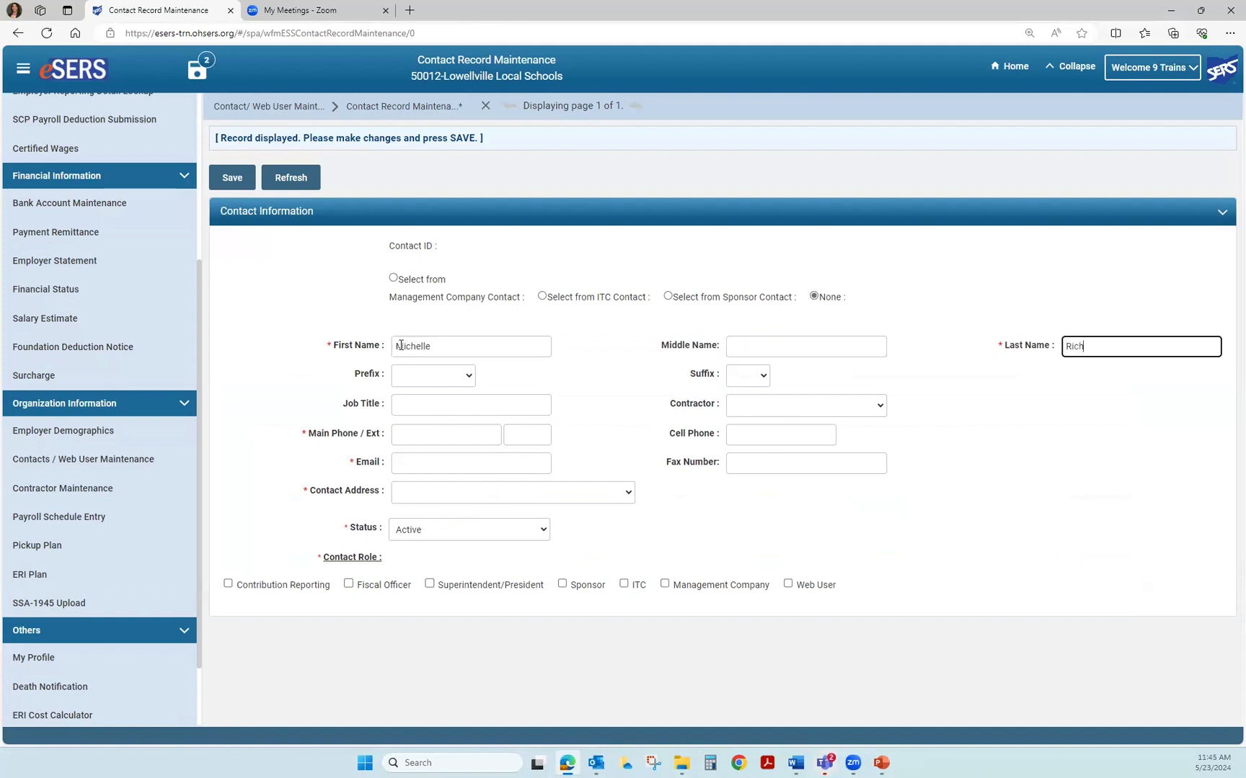
{"action": "left_click", "coordinate": [404, 410]}
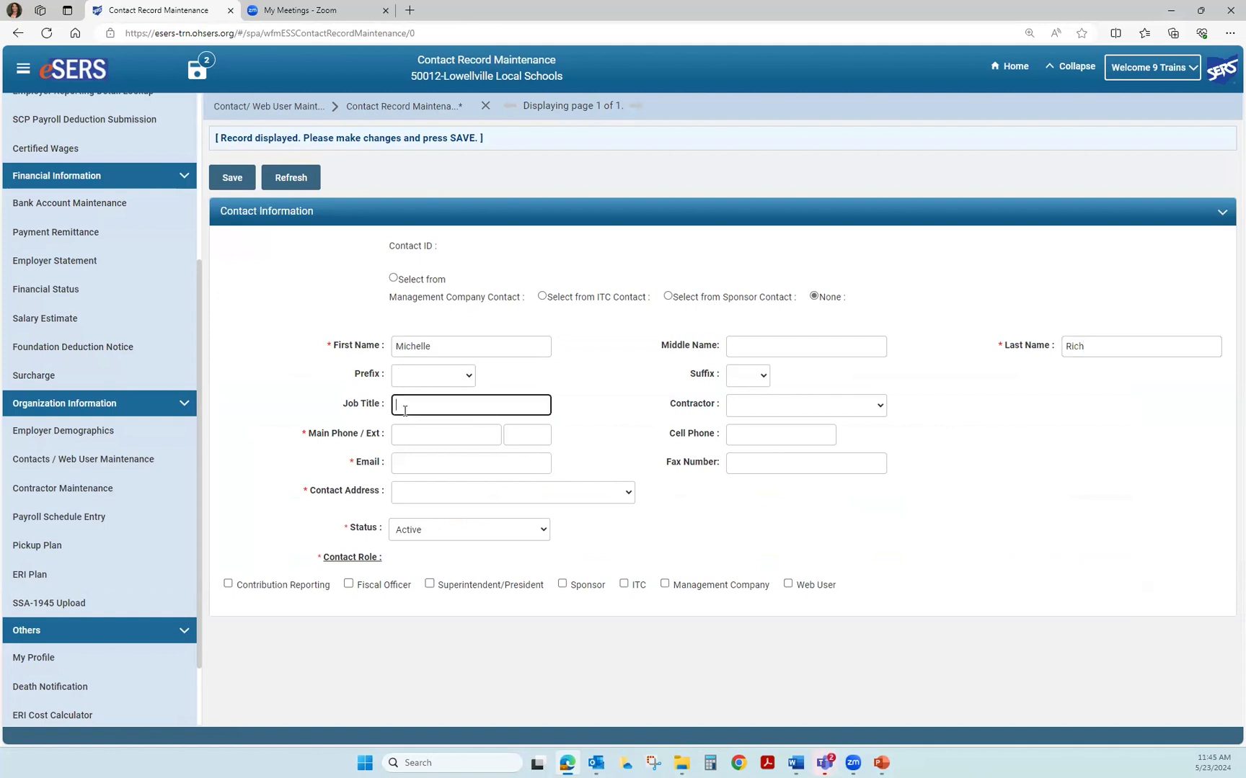
{"action": "type", "text": "Payroll"}
{"action": "key", "text": "Tab"}
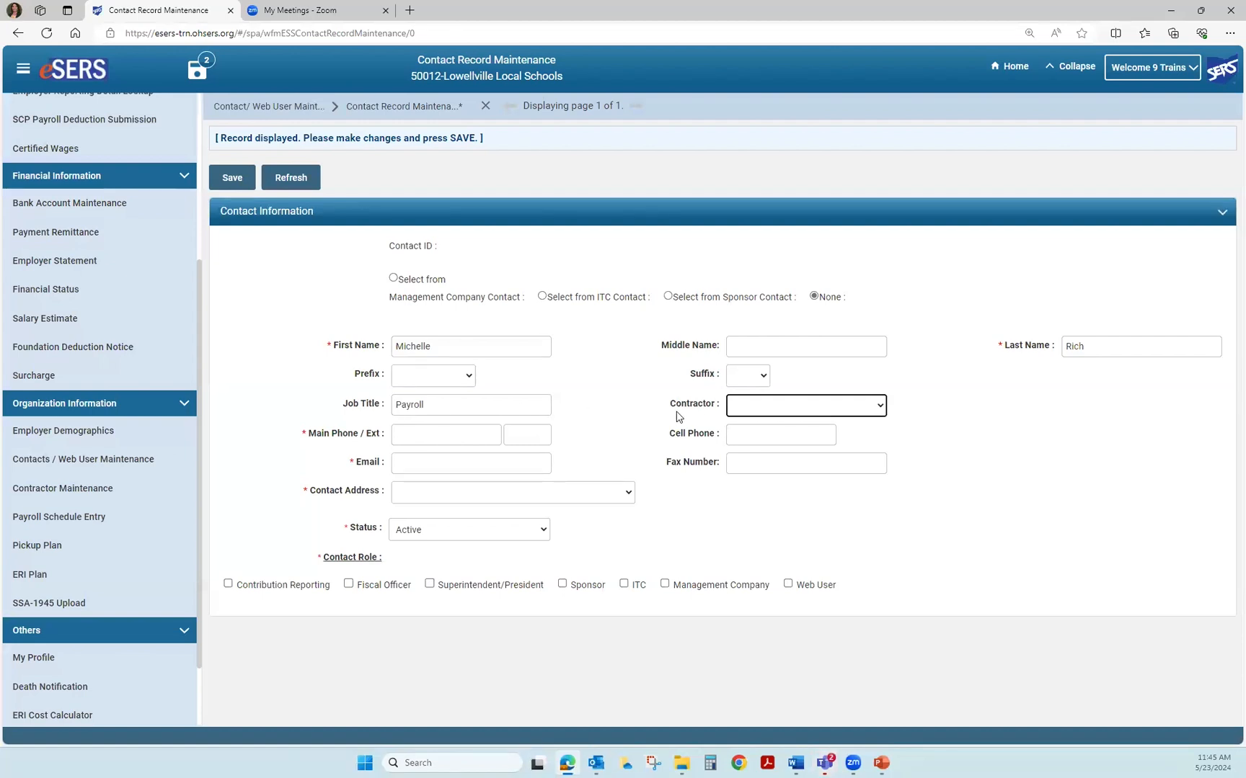
{"action": "left_click", "coordinate": [880, 406]}
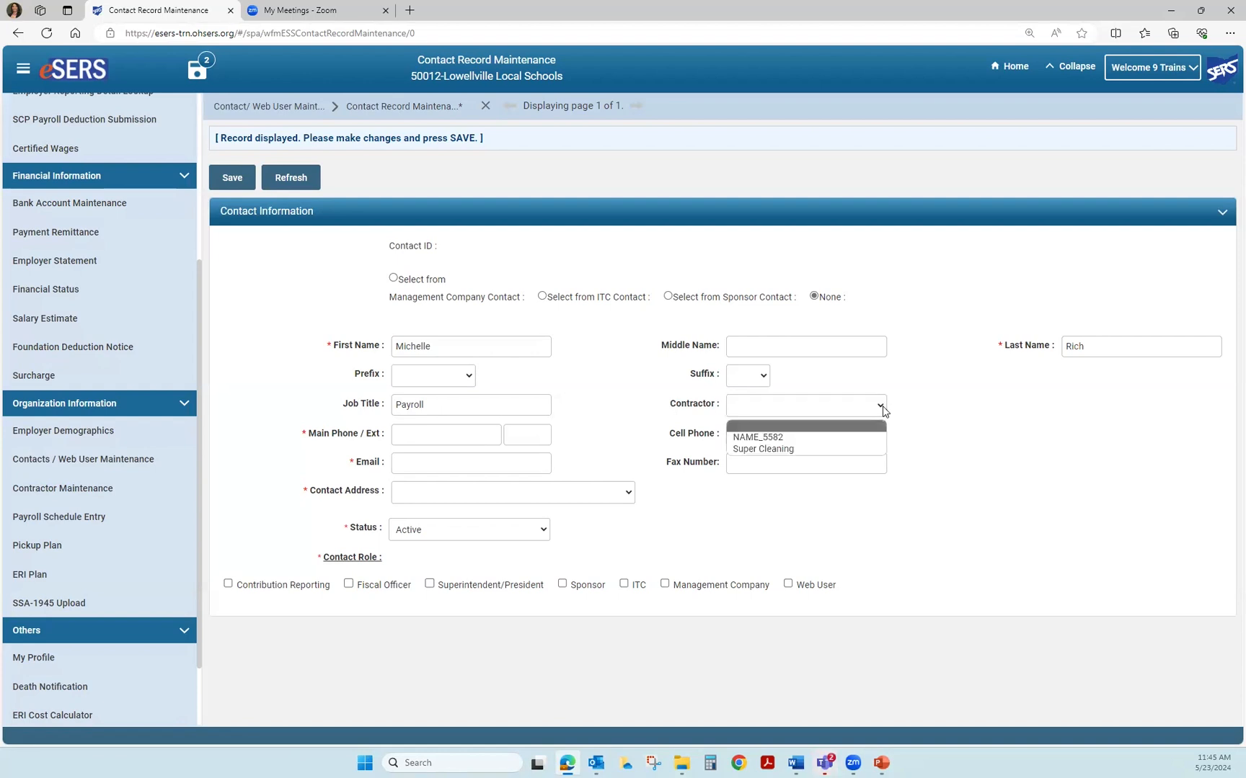
{"action": "left_click", "coordinate": [835, 450]}
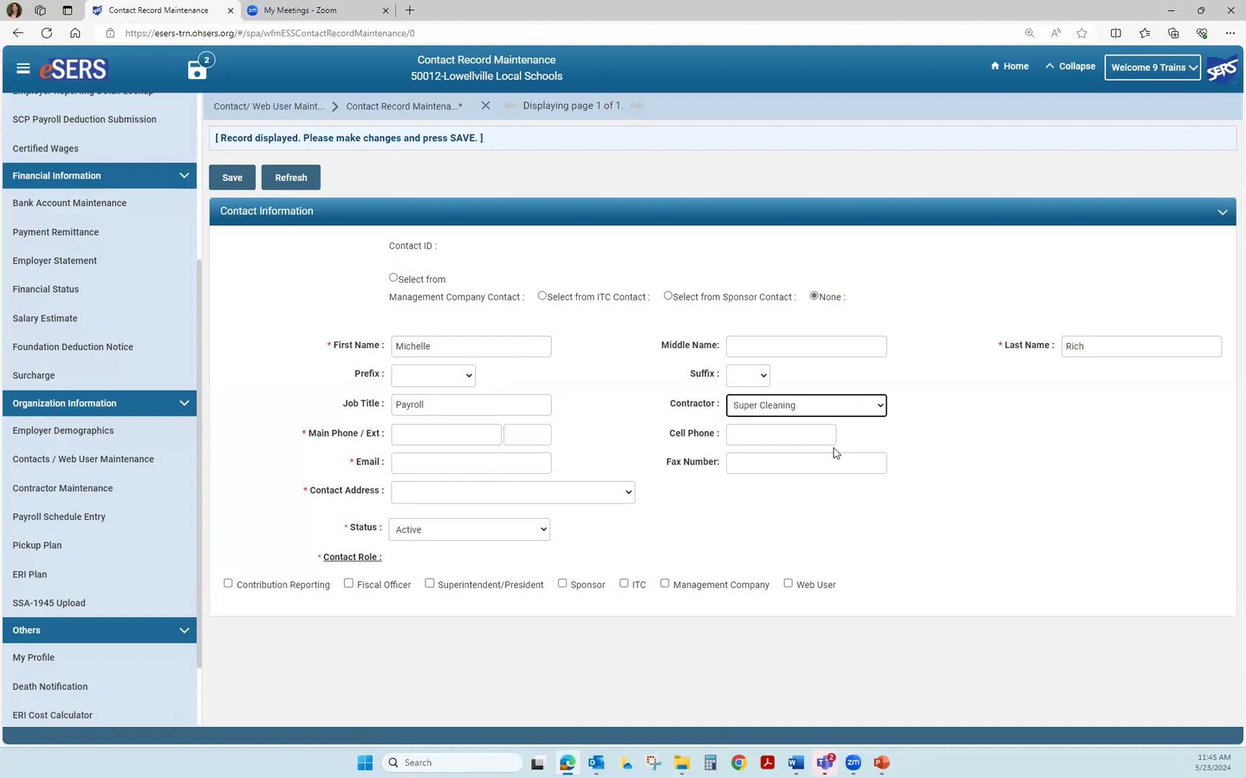
- Enter the contact's main phone number
{"action": "left_click", "coordinate": [402, 435]}
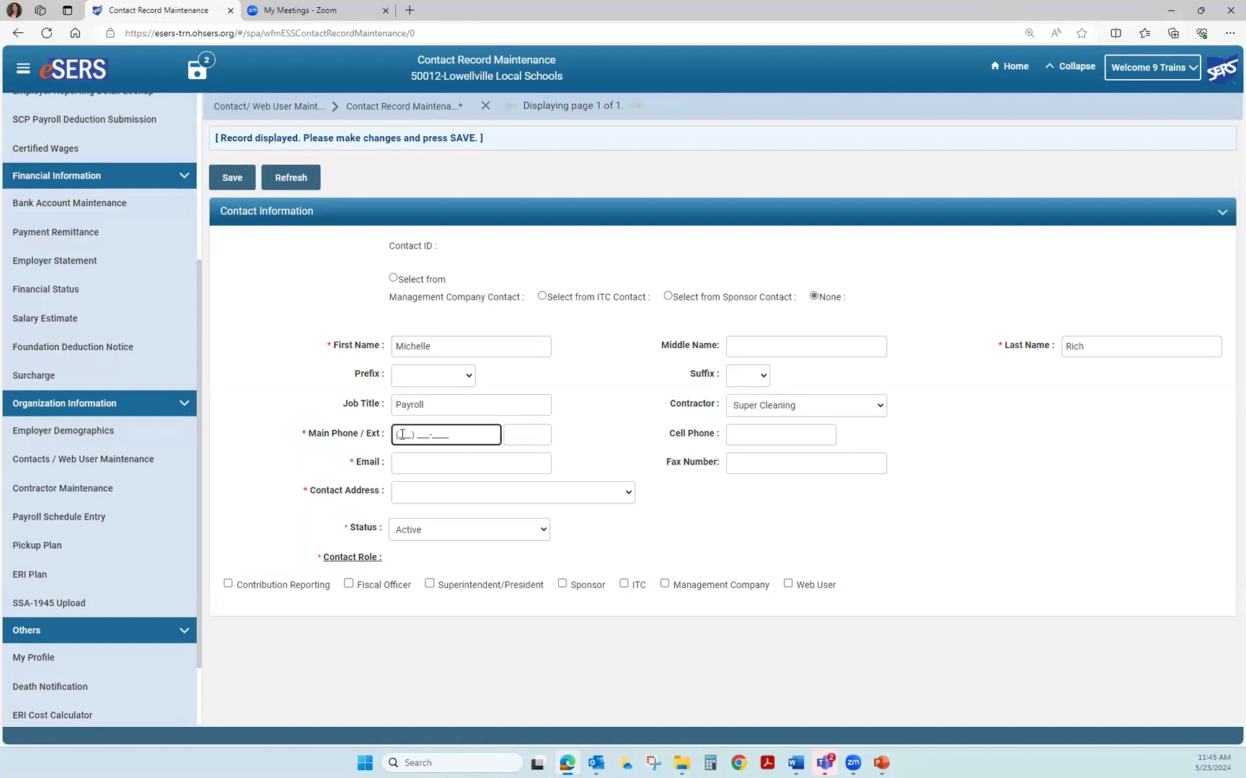
{"action": "left_click", "coordinate": [741, 439]}
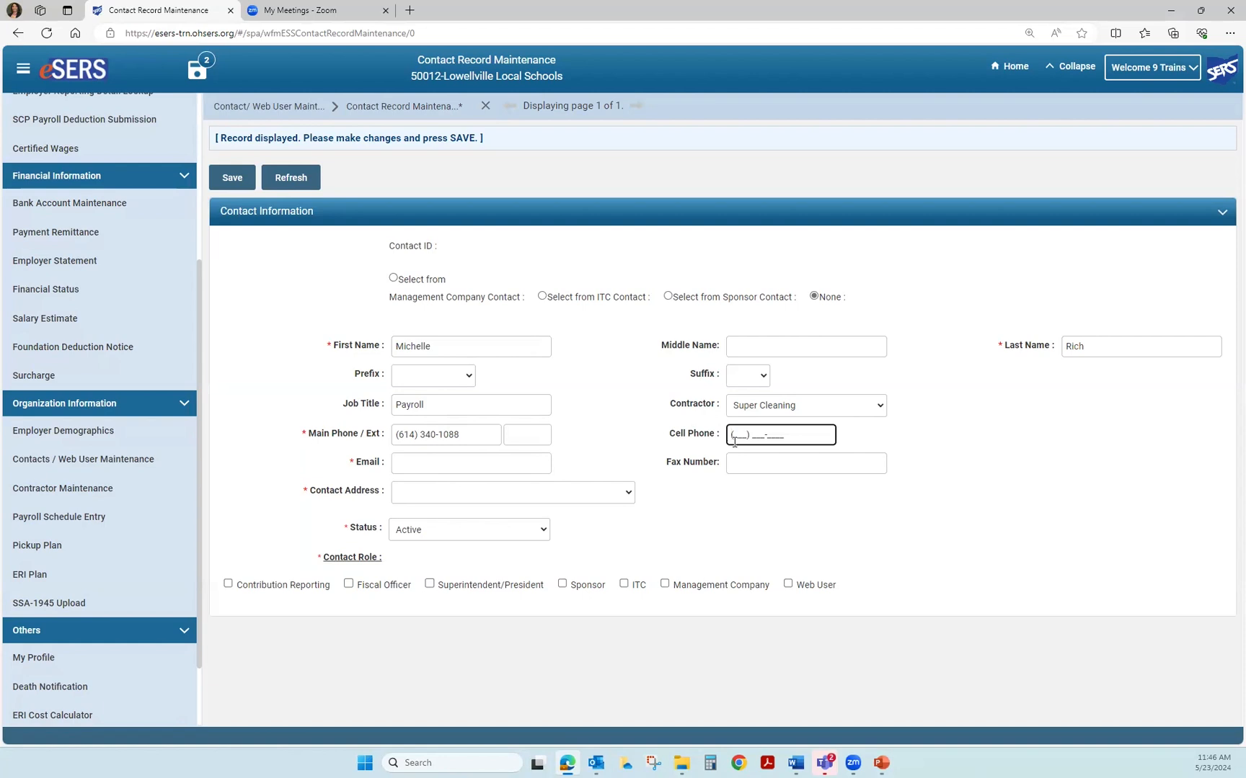
- Fill in the contact's e-mail address and choose the first listed contact address
{"action": "left_click", "coordinate": [412, 462]}
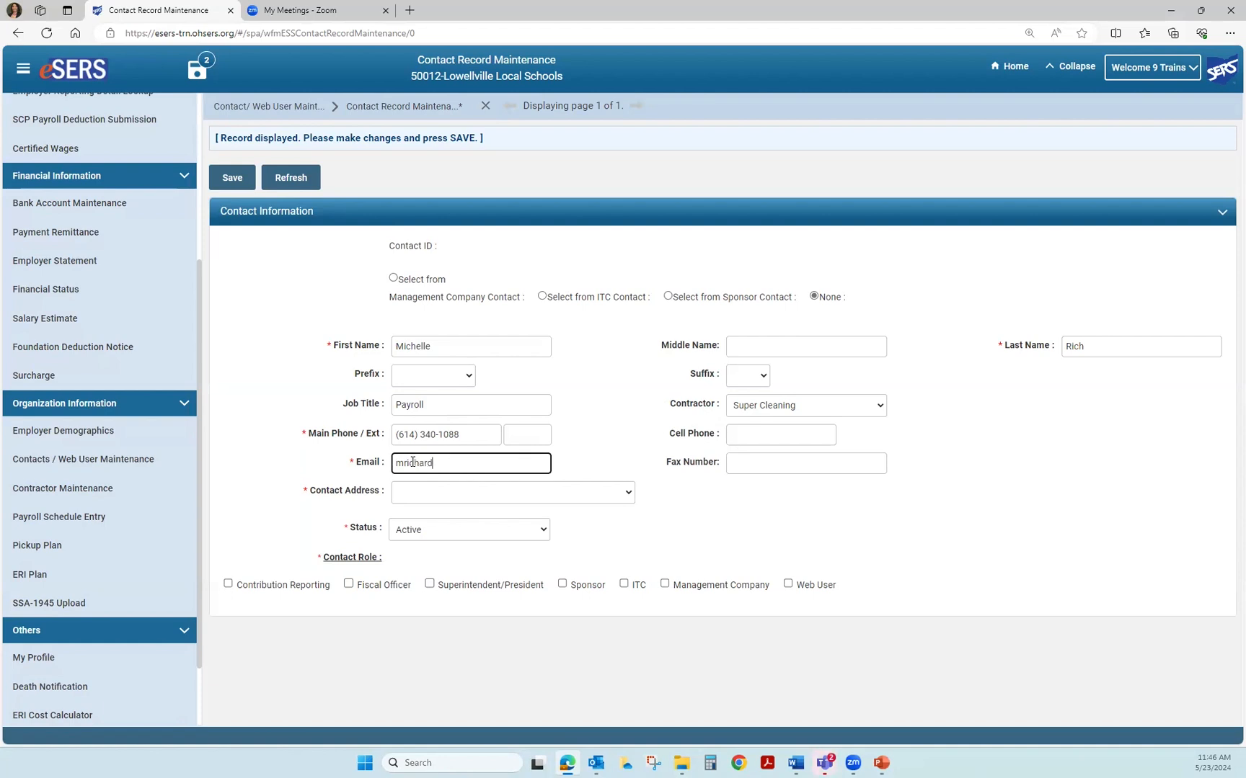
{"action": "left_click", "coordinate": [438, 492]}
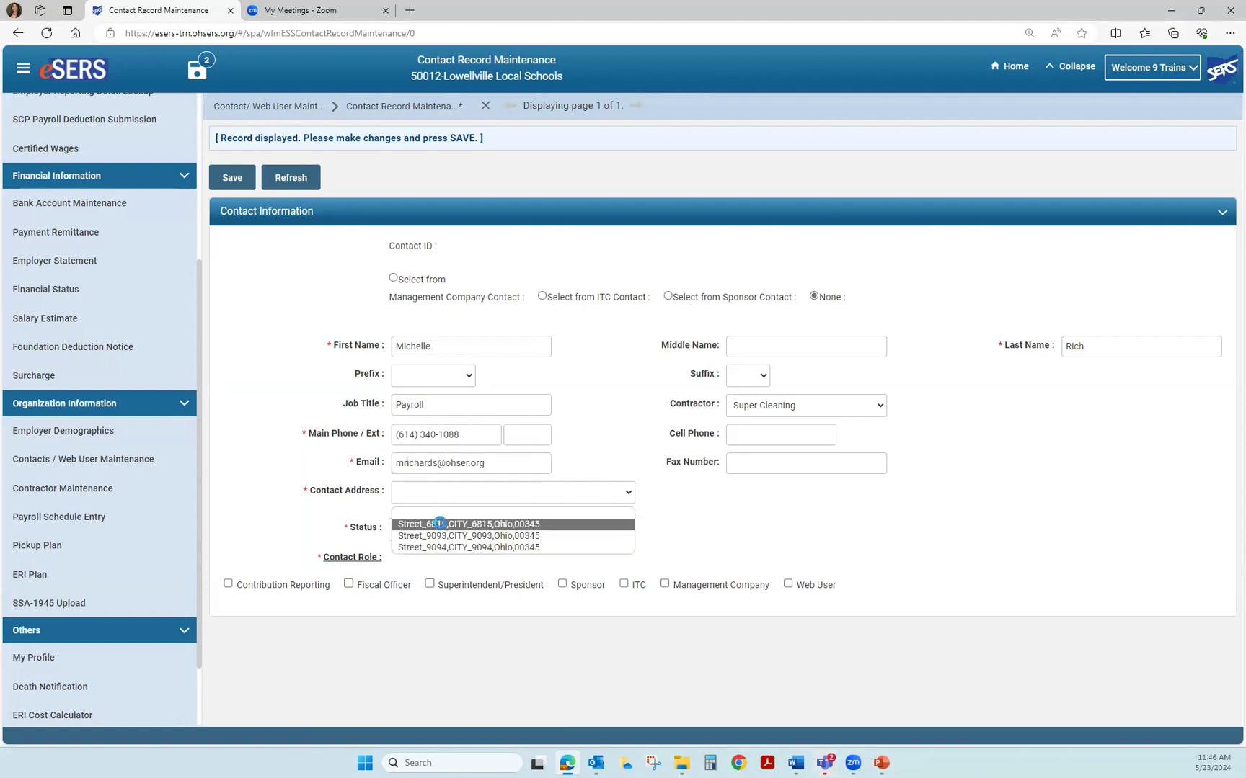
{"action": "left_click", "coordinate": [443, 524]}
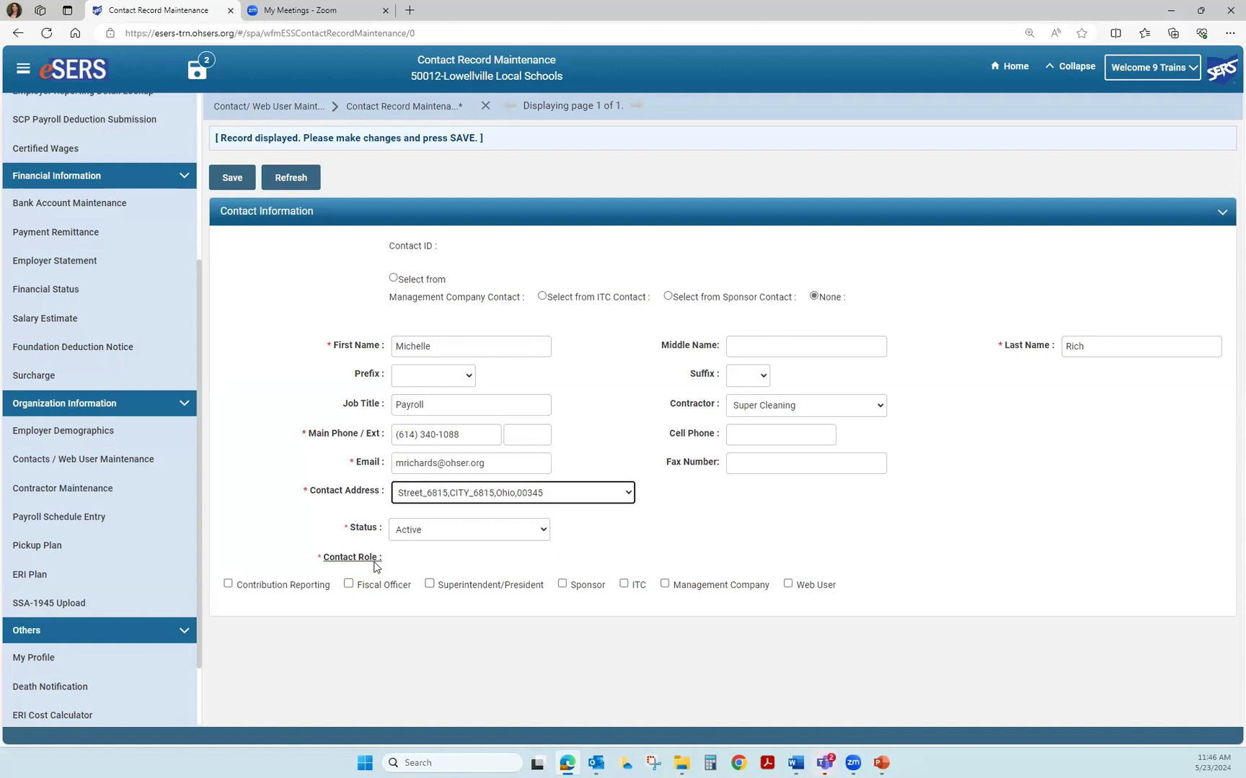
- Give the contact the Contribution Reporting and Web User roles
{"action": "left_click", "coordinate": [227, 586]}
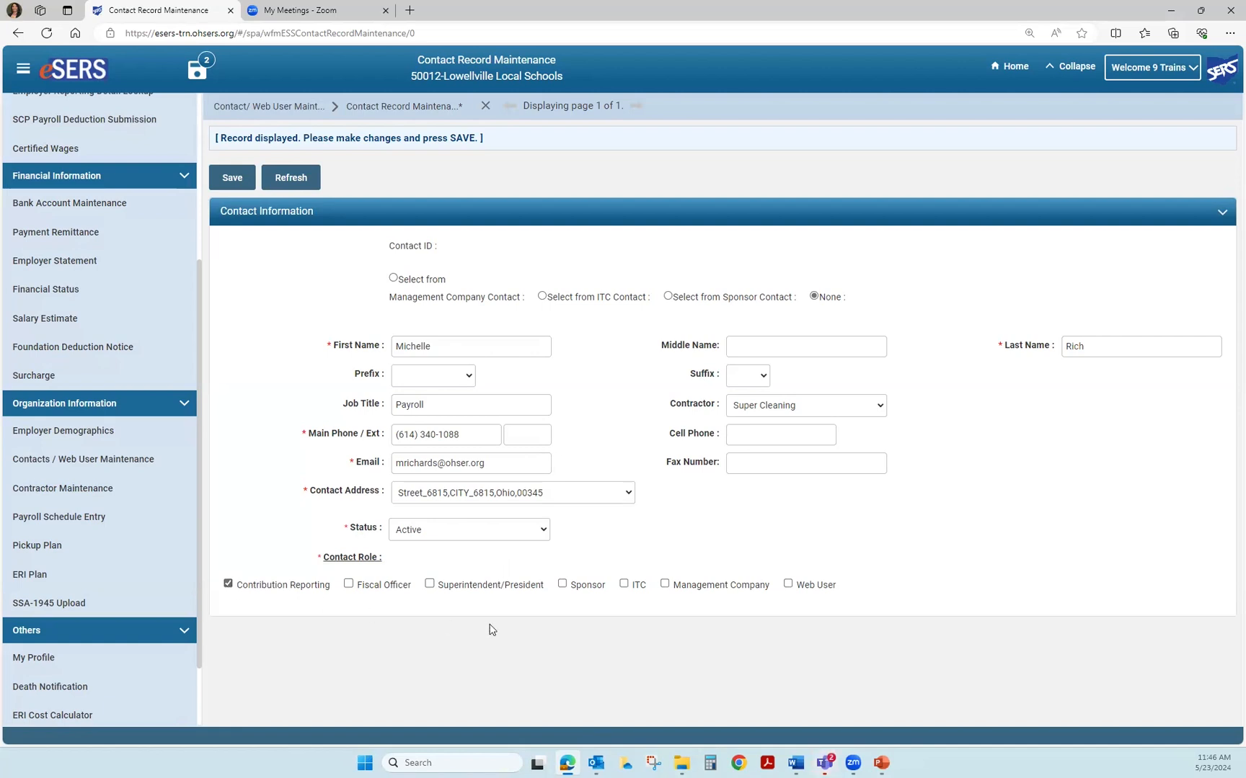
{"action": "left_click", "coordinate": [787, 585]}
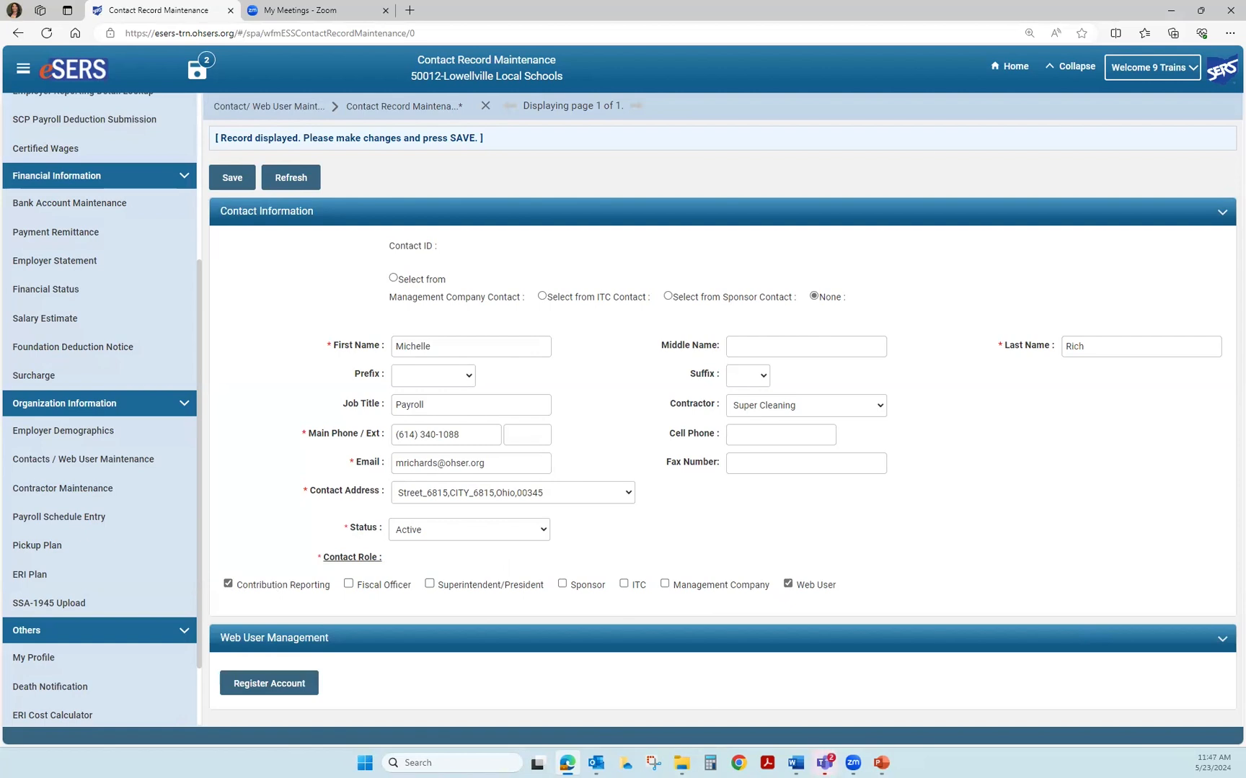
- Save the contact record and request registration of its web account
{"action": "left_click", "coordinate": [230, 178]}
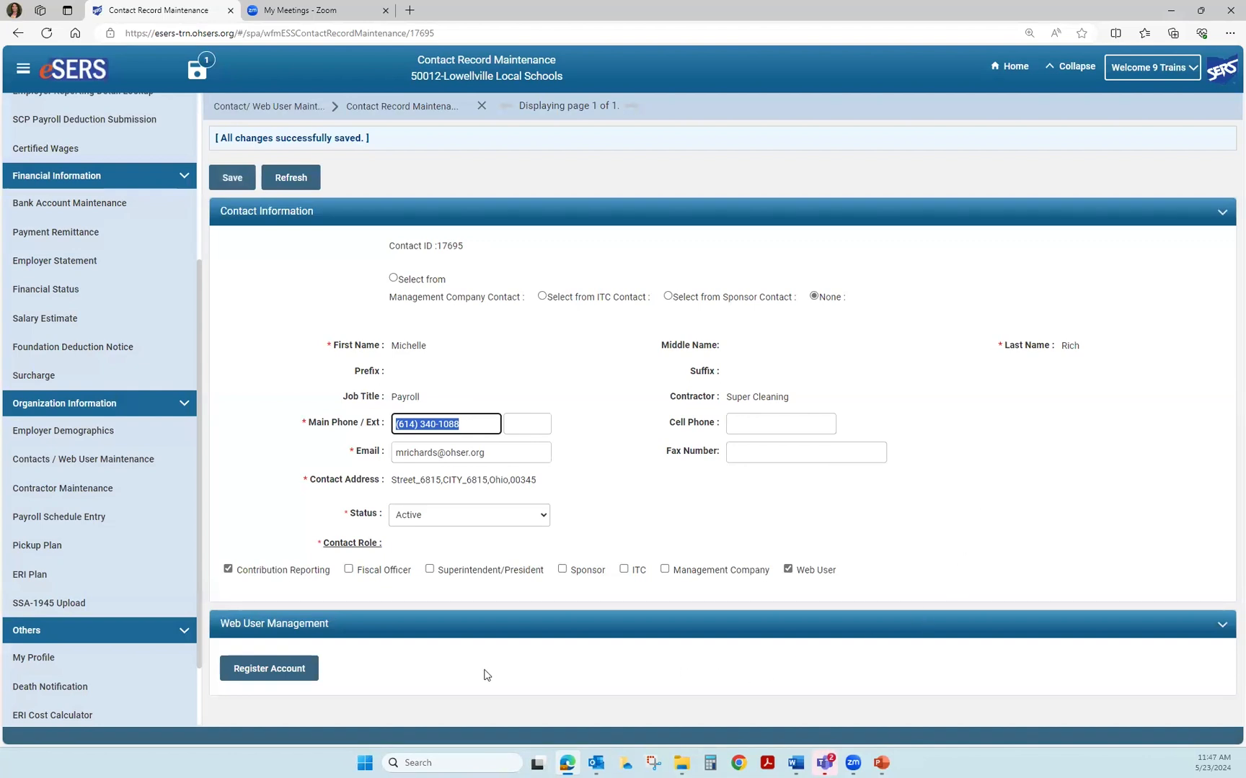
{"action": "left_click", "coordinate": [261, 682]}
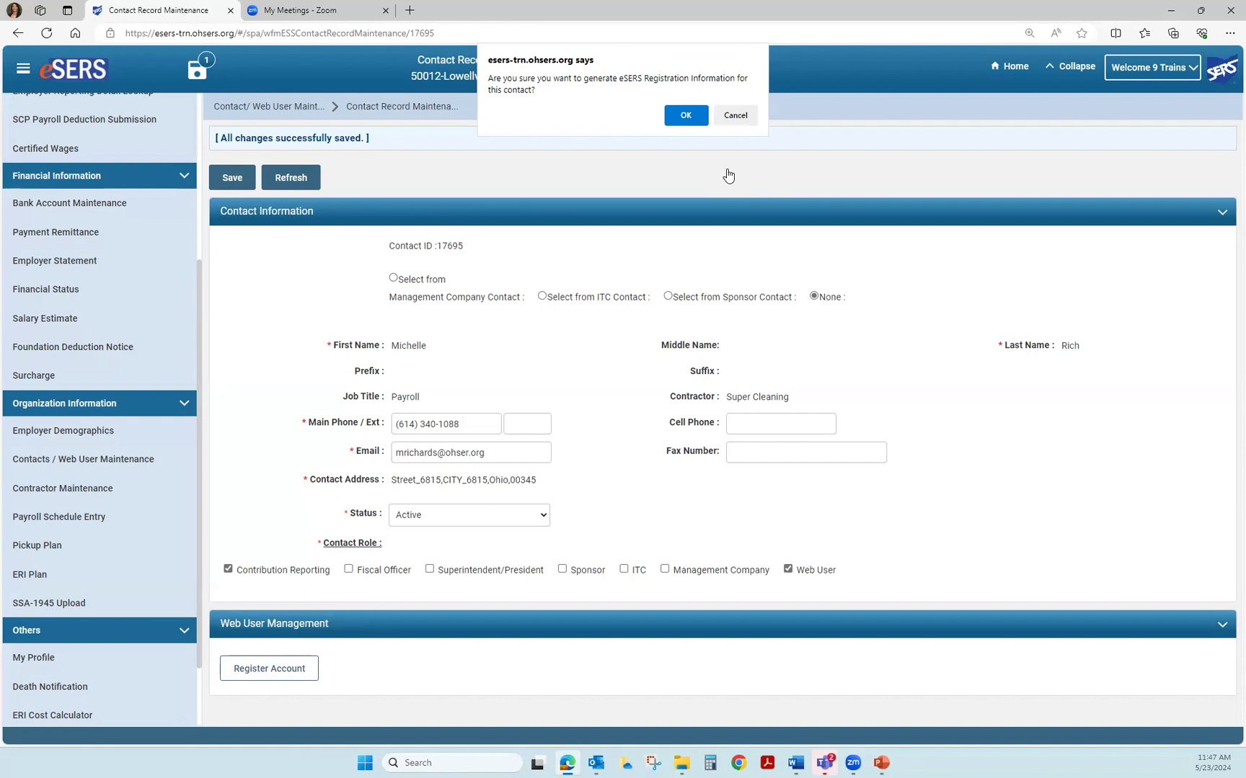
- Confirm generating the registration information and bring the Web User Role section into view
{"action": "left_click", "coordinate": [682, 118]}
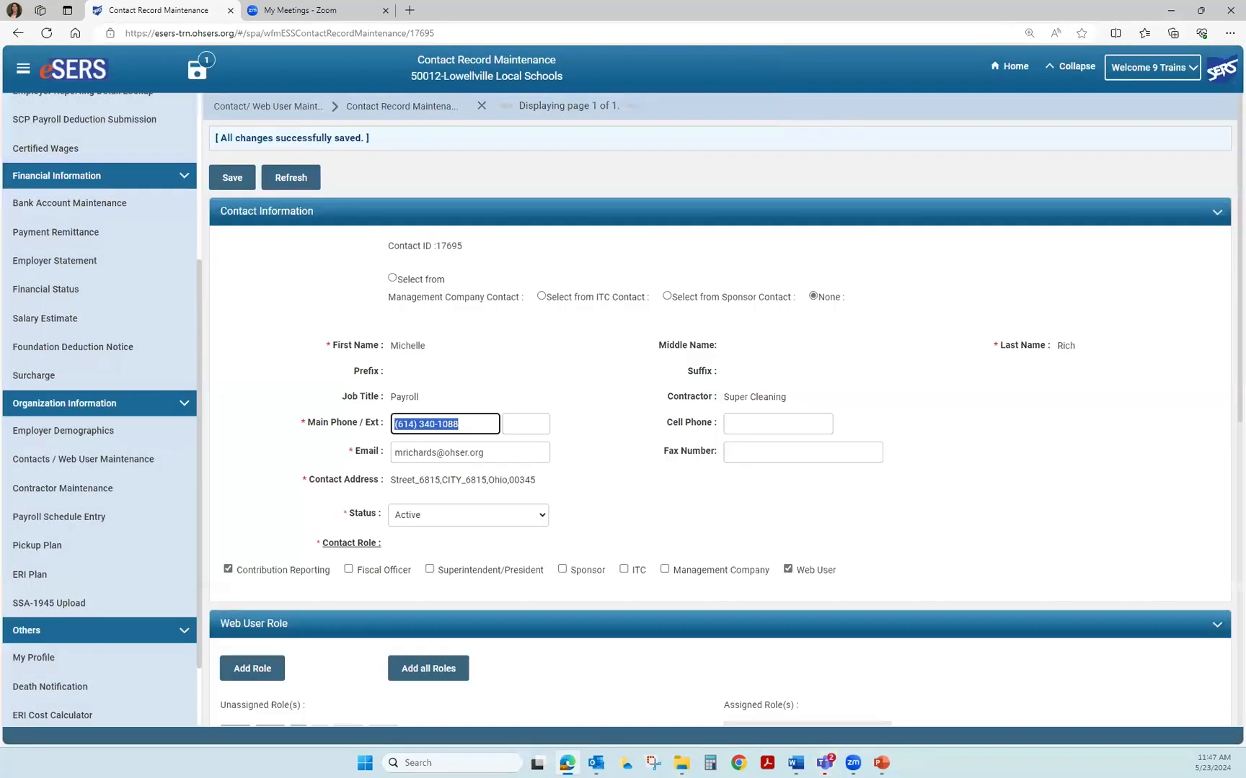
{"action": "scroll", "coordinate": [719, 409], "scroll_direction": "down", "scroll_amount": 3}
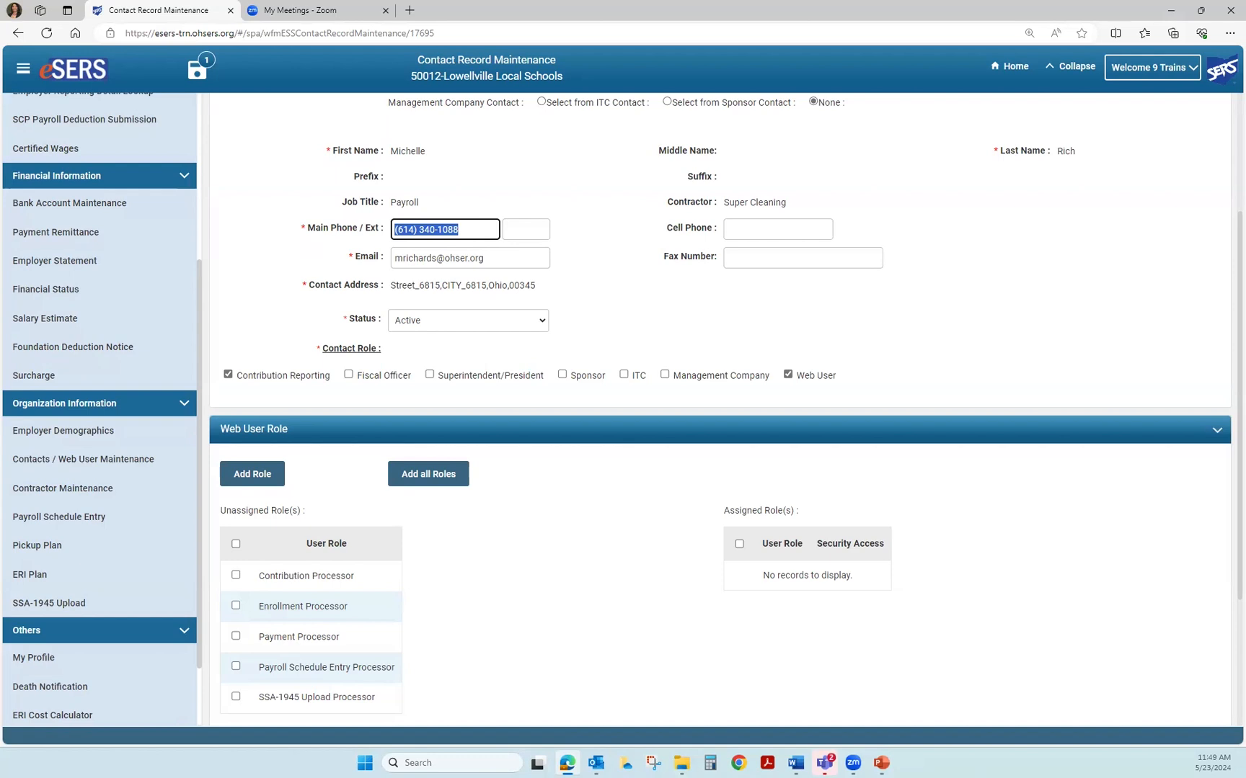
{"action": "scroll", "coordinate": [720, 409], "scroll_direction": "down", "scroll_amount": 2}
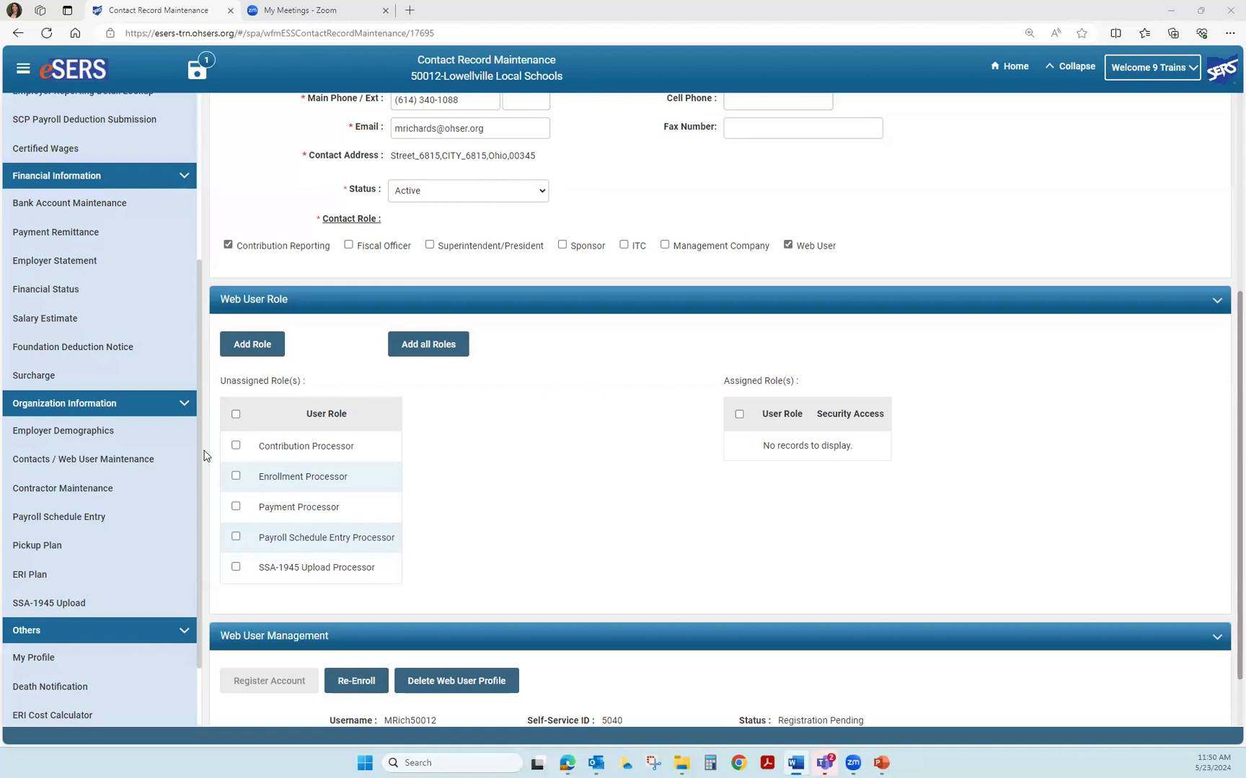
- Check Enrollment, Contribution, Payment, Payroll Schedule Entry and SSA-1945 Upload Processor roles for assignment
{"action": "left_click", "coordinate": [236, 476]}
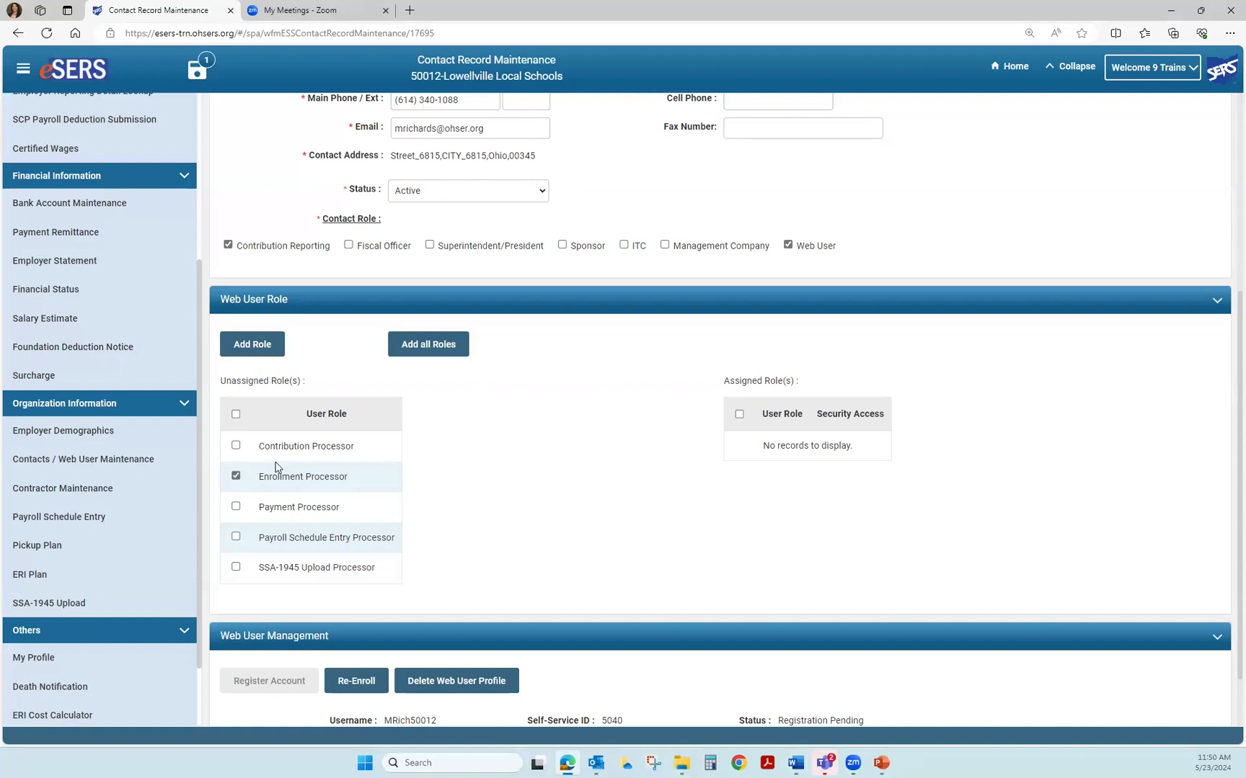
{"action": "left_click", "coordinate": [235, 447]}
{"action": "left_click", "coordinate": [235, 507]}
{"action": "left_click", "coordinate": [236, 537]}
{"action": "left_click", "coordinate": [235, 568]}
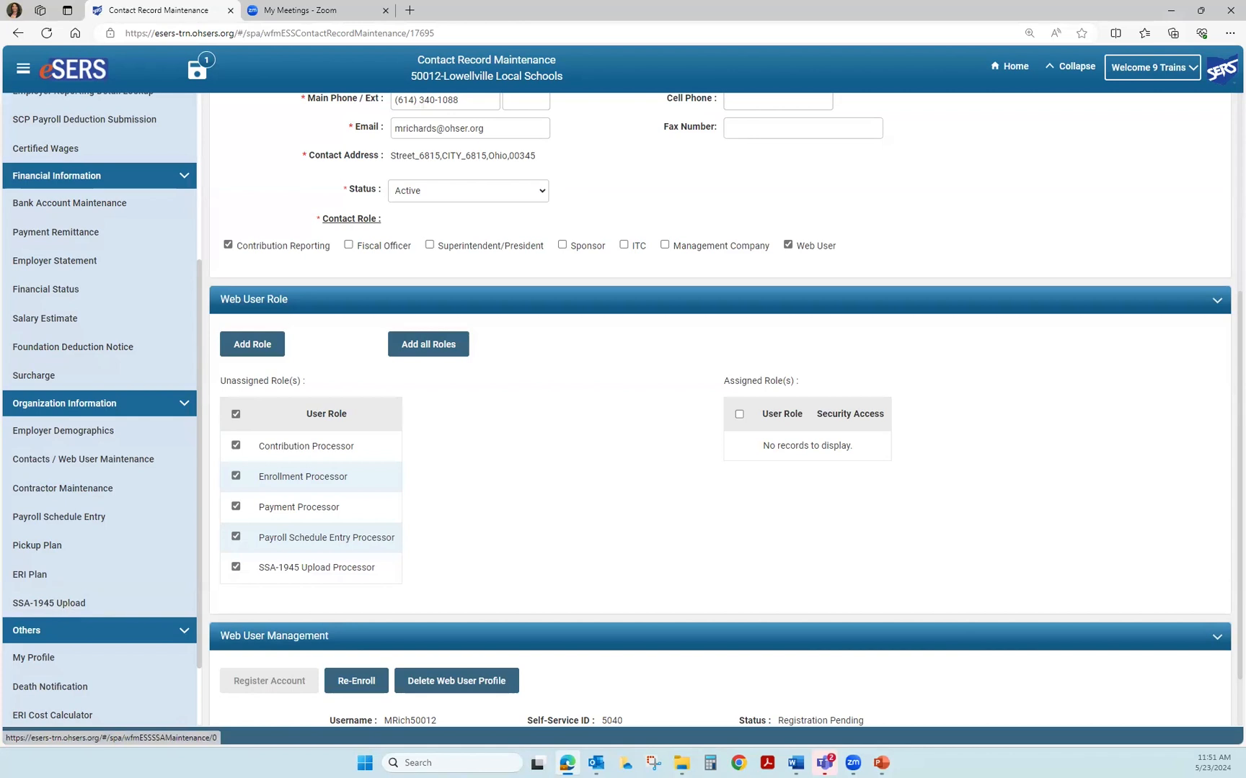
{"action": "scroll", "coordinate": [720, 432], "scroll_direction": "up", "scroll_amount": 1}
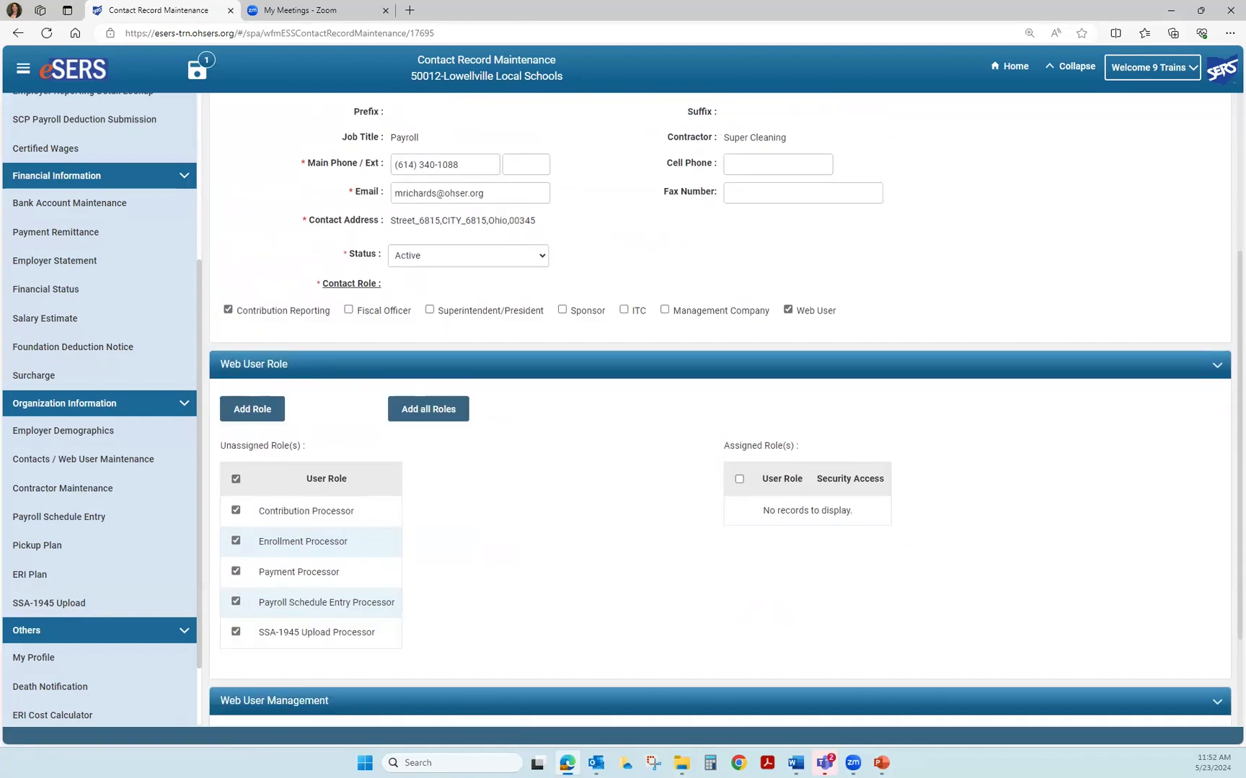
- Add the five checked processor roles, assigning each with Full Access security
{"action": "left_click", "coordinate": [236, 411]}
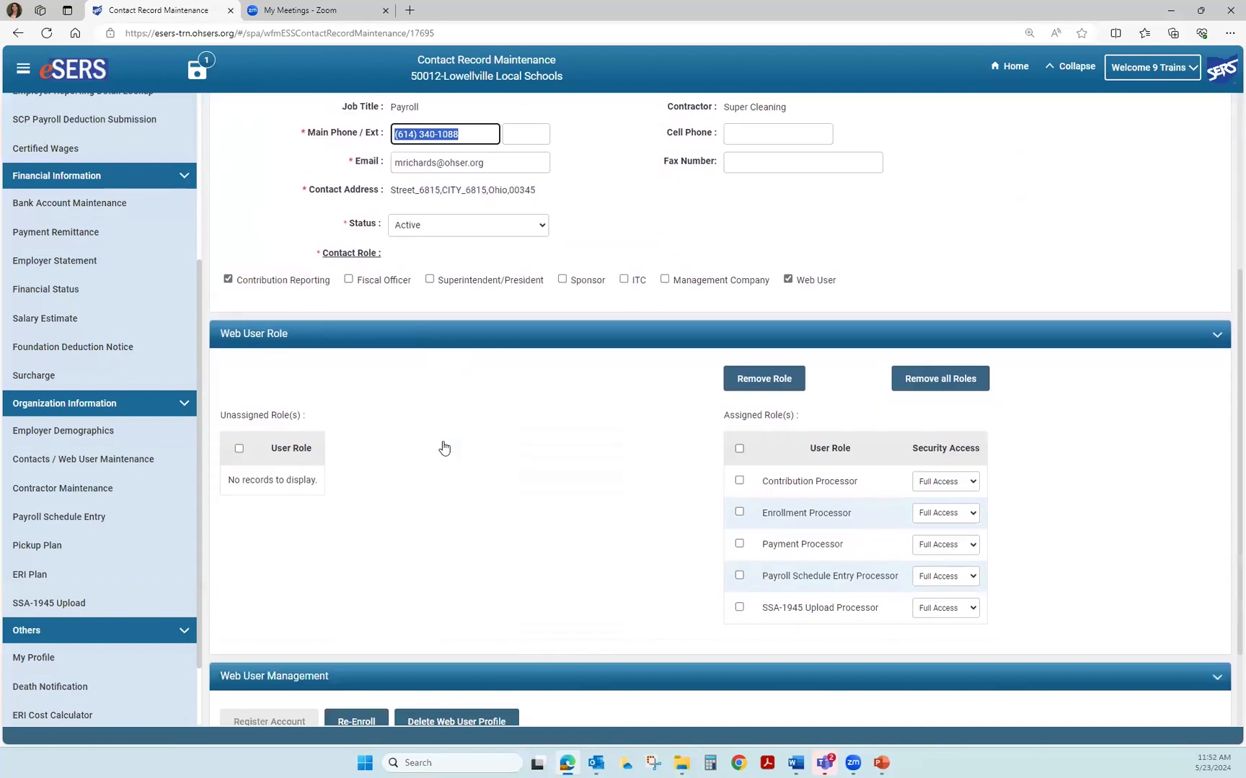
{"action": "scroll", "coordinate": [444, 448], "scroll_direction": "down", "scroll_amount": 1}
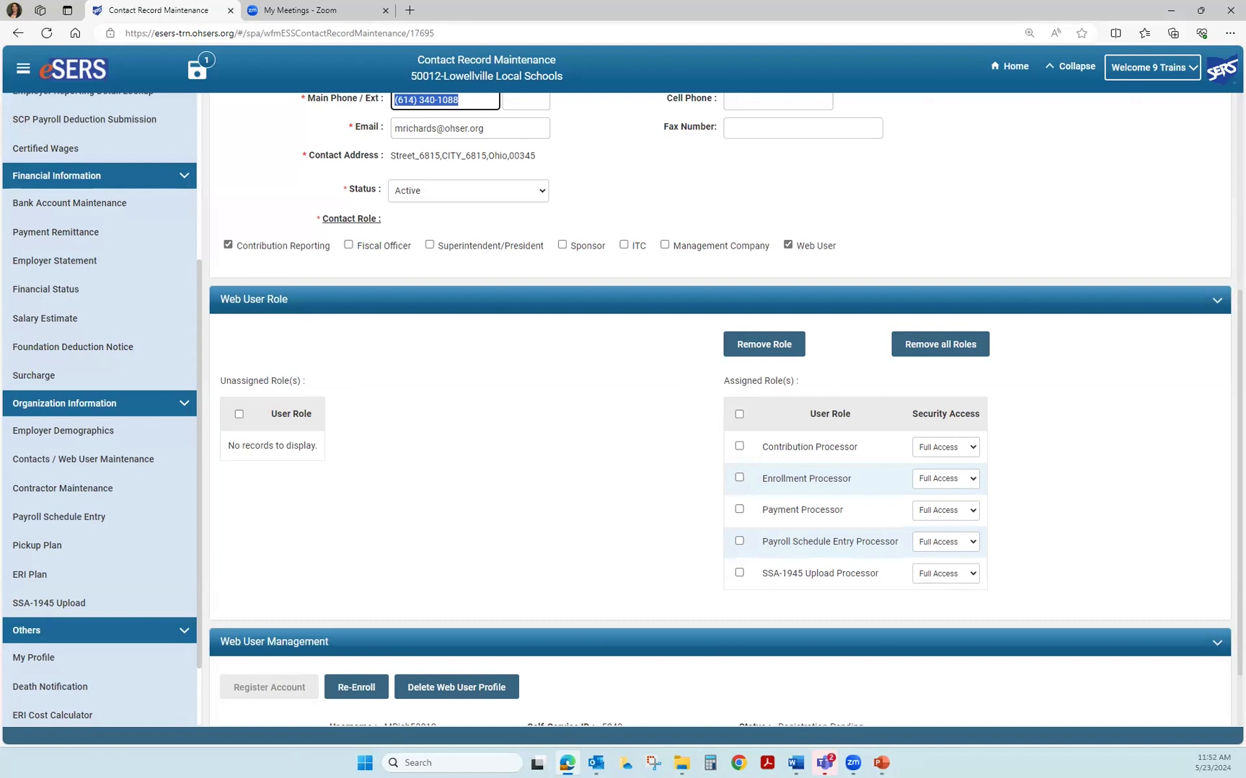
{"action": "left_click", "coordinate": [968, 447]}
{"action": "left_click", "coordinate": [937, 485]}
{"action": "left_click", "coordinate": [961, 448]}
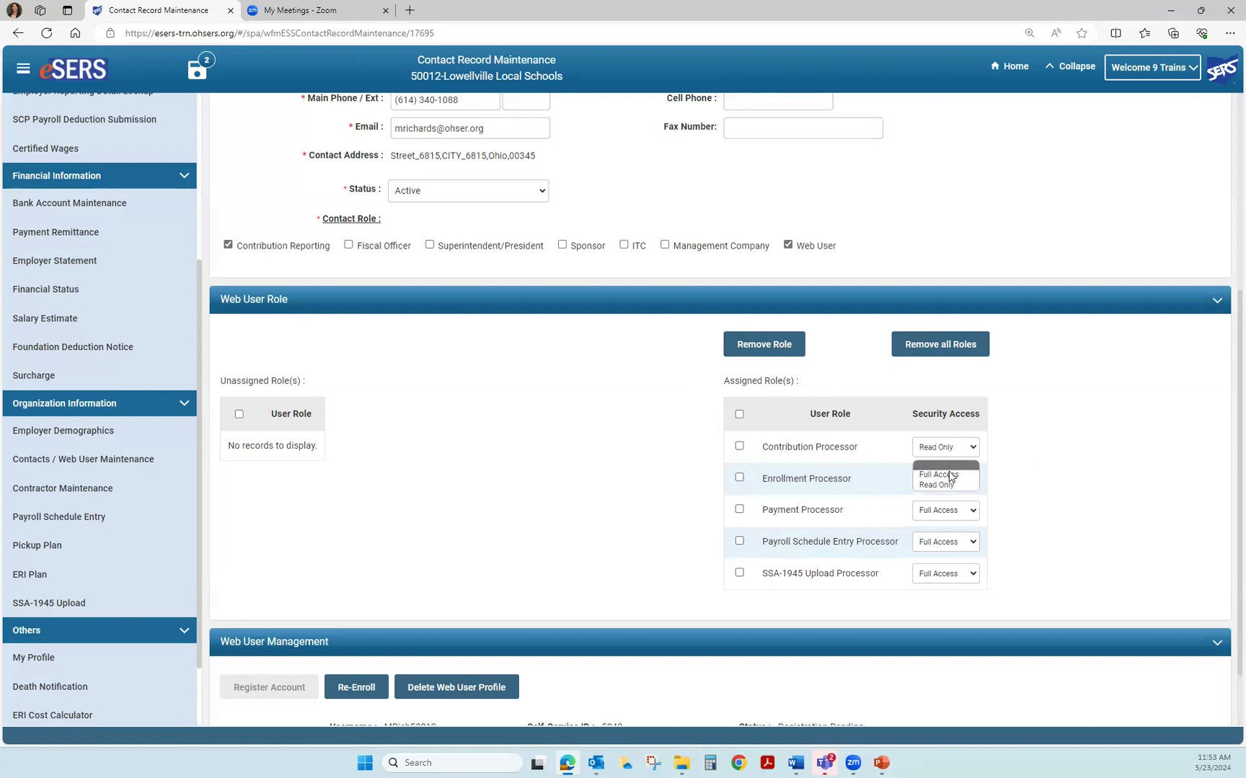
{"action": "left_click", "coordinate": [950, 475]}
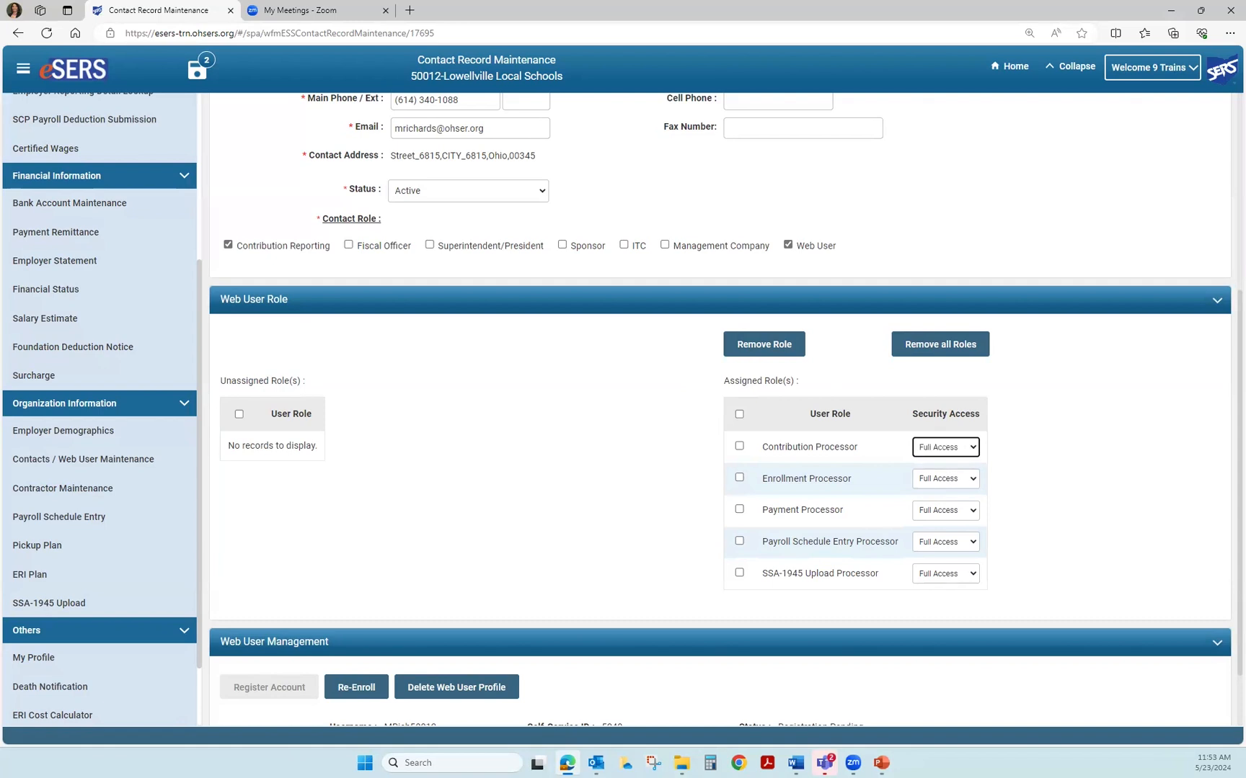
{"action": "left_click", "coordinate": [965, 448]}
{"action": "left_click", "coordinate": [952, 486]}
{"action": "key", "text": "alt+Tab"}
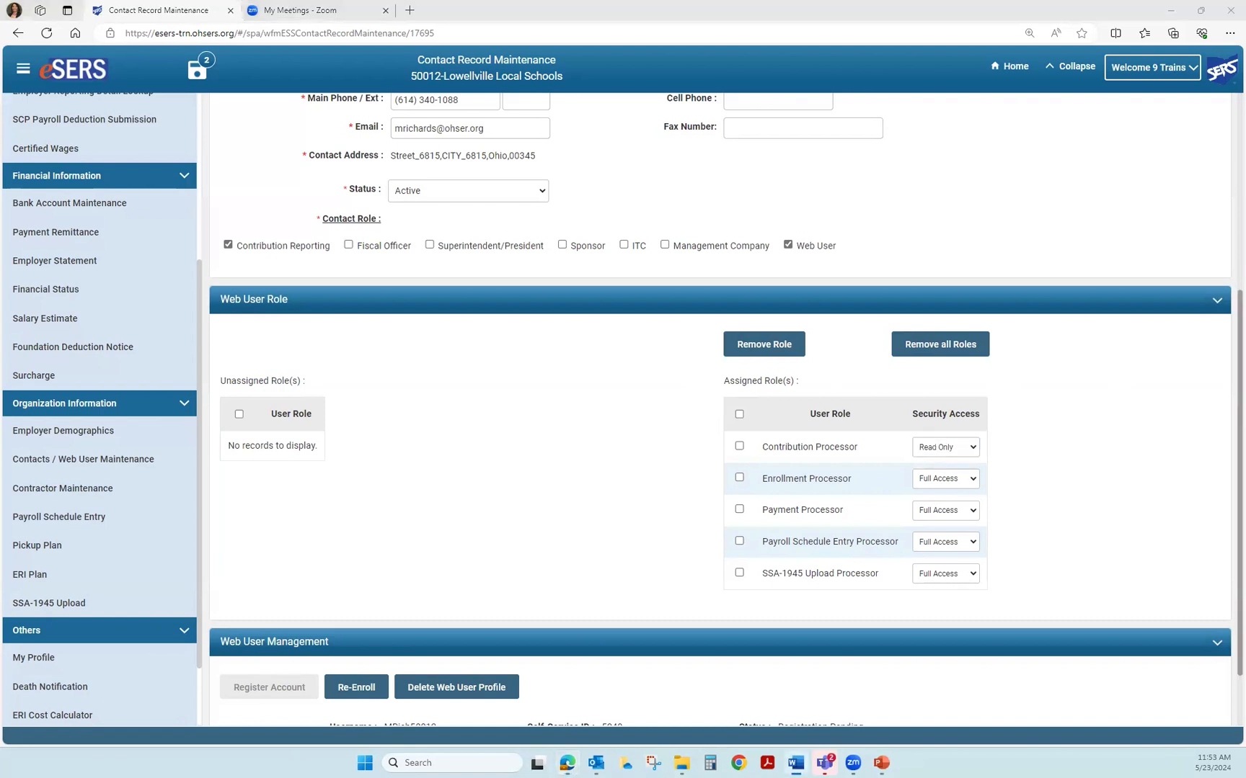
{"action": "left_click", "coordinate": [965, 448]}
{"action": "left_click", "coordinate": [956, 475]}
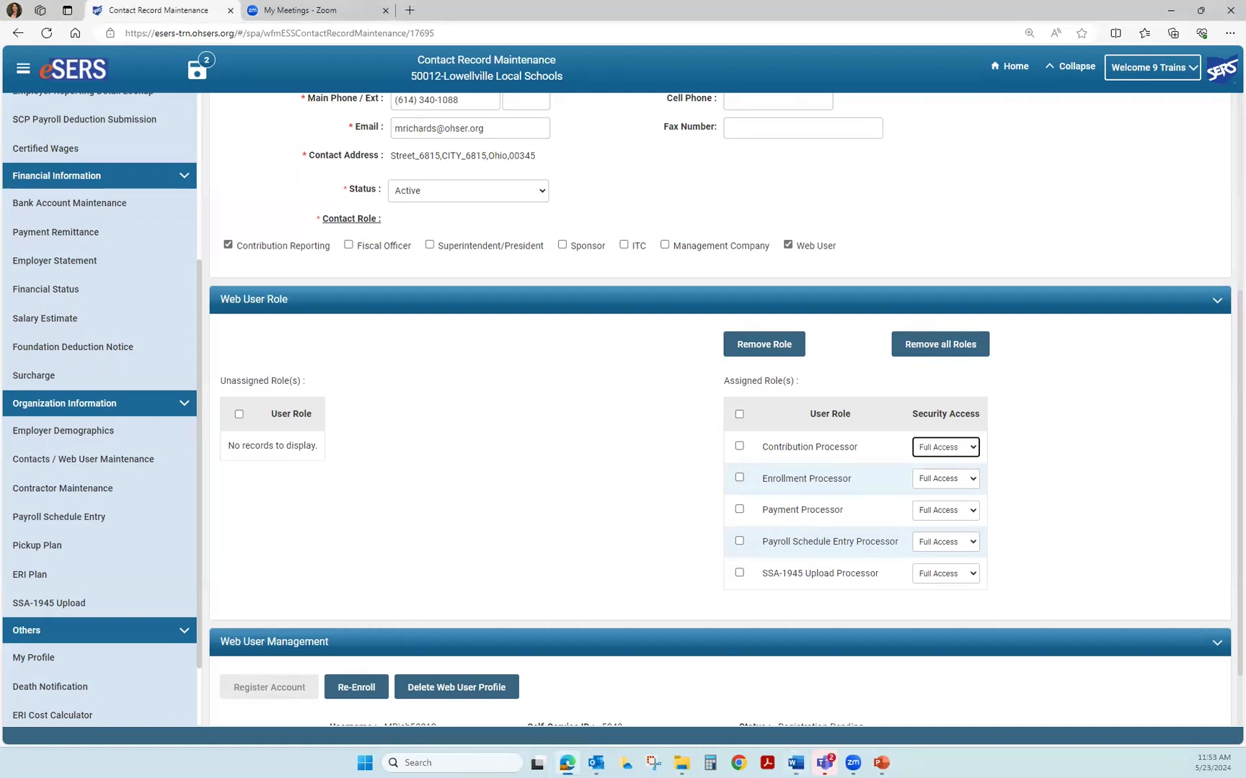